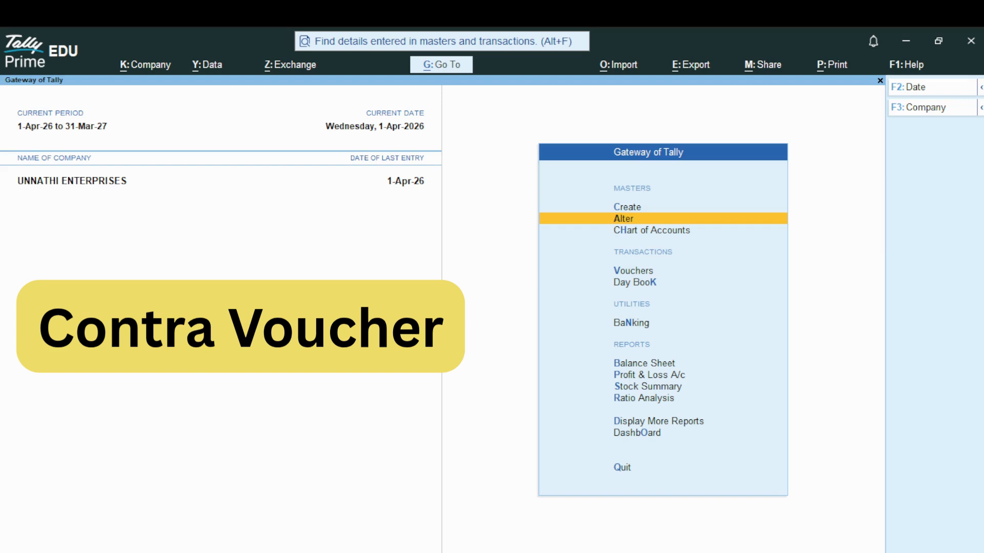
Start a new accounting voucher and change its type to Contra
{"action": "key", "text": "Down"}
{"action": "key", "text": "Down"}
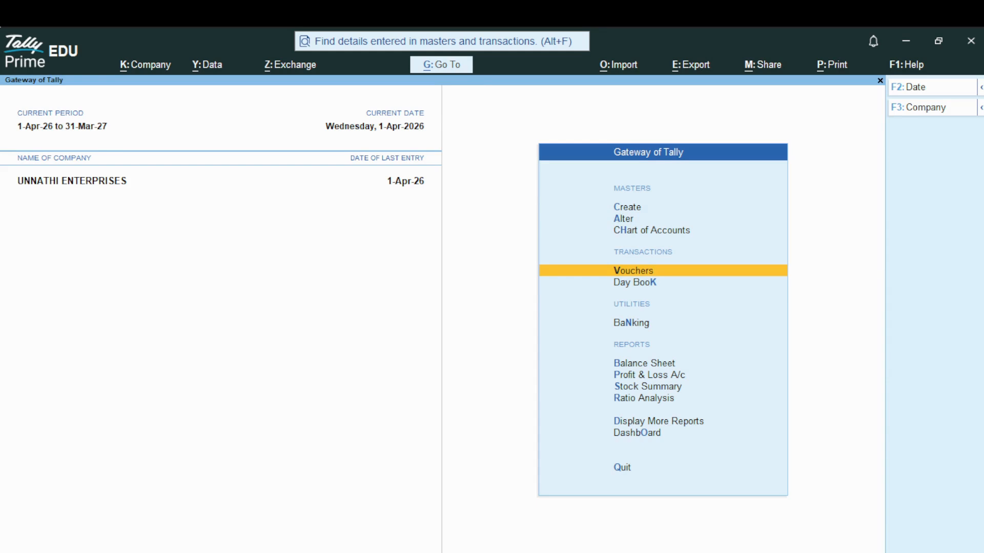
{"action": "key", "text": "Return"}
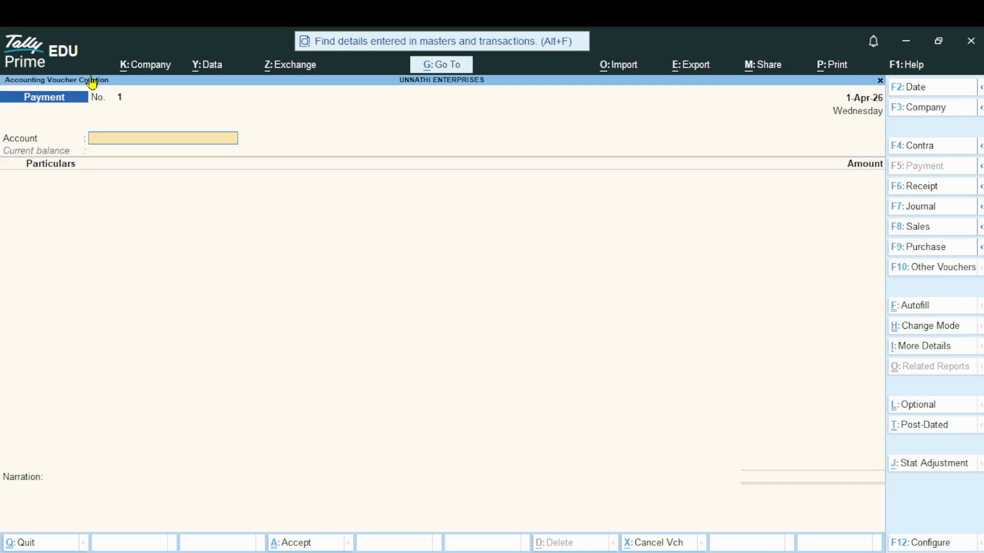
{"action": "left_click", "coordinate": [923, 153]}
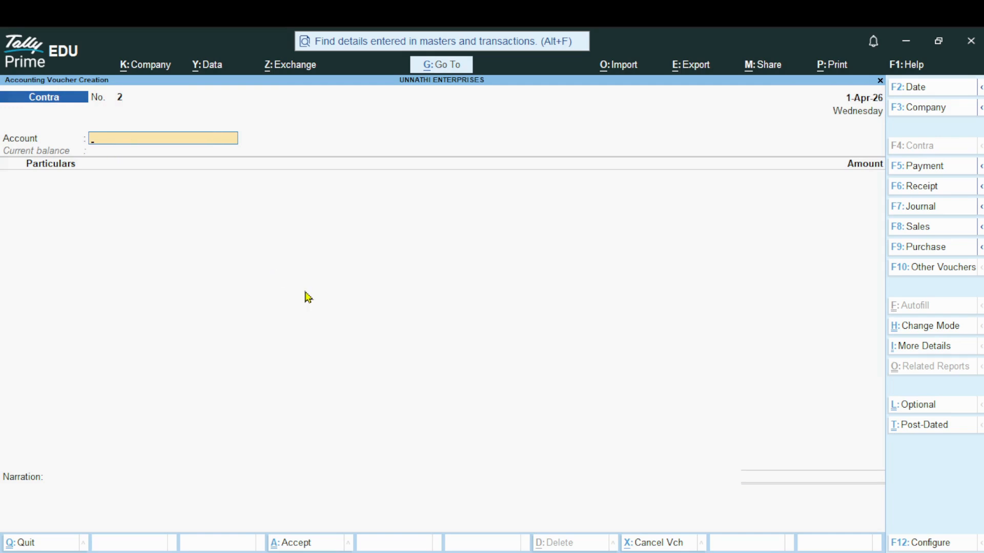
Set STATE BANK OF INDIA as the contra voucher's account and add a Cash line of 30,000
{"action": "key", "text": "space"}
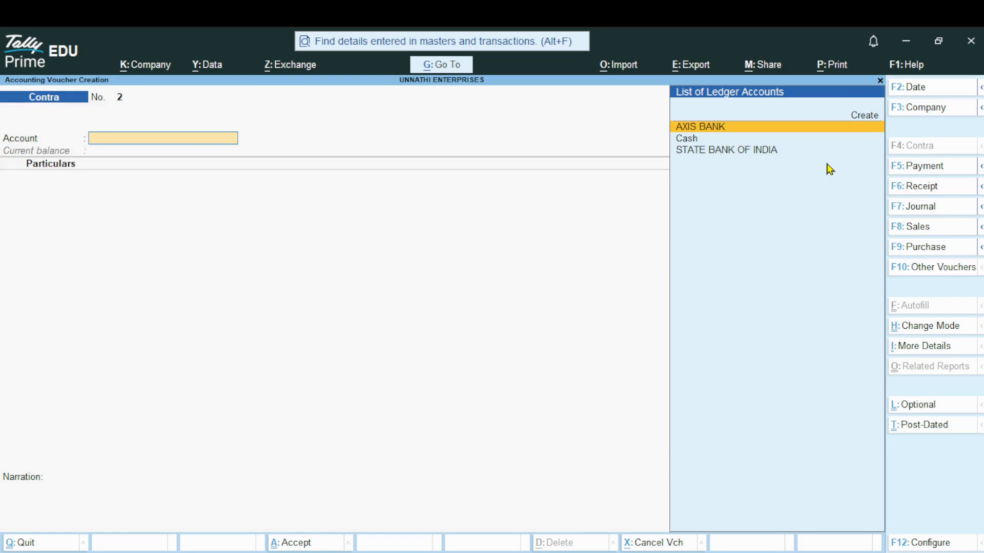
{"action": "key", "text": "Down"}
{"action": "key", "text": "Down"}
{"action": "key", "text": "Return"}
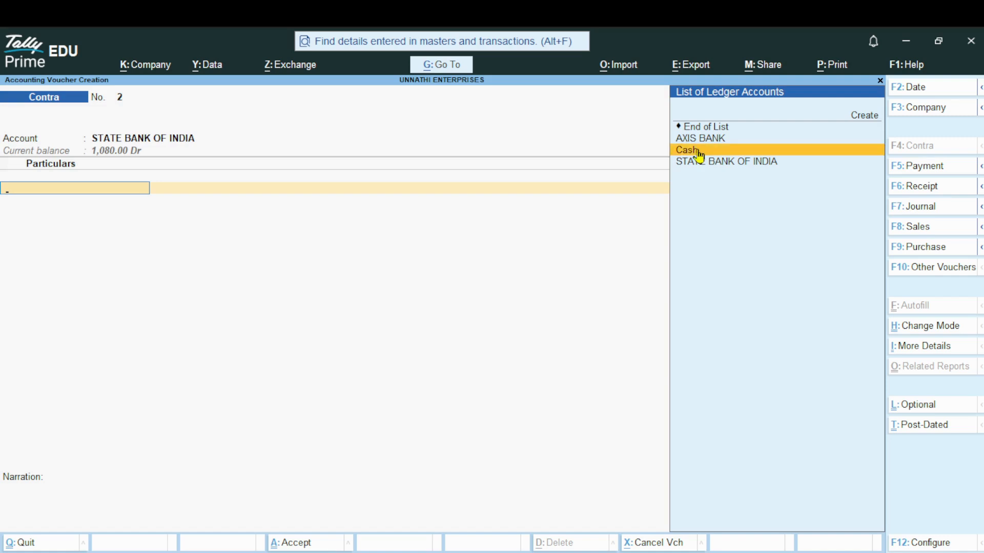
{"action": "left_click", "coordinate": [699, 155]}
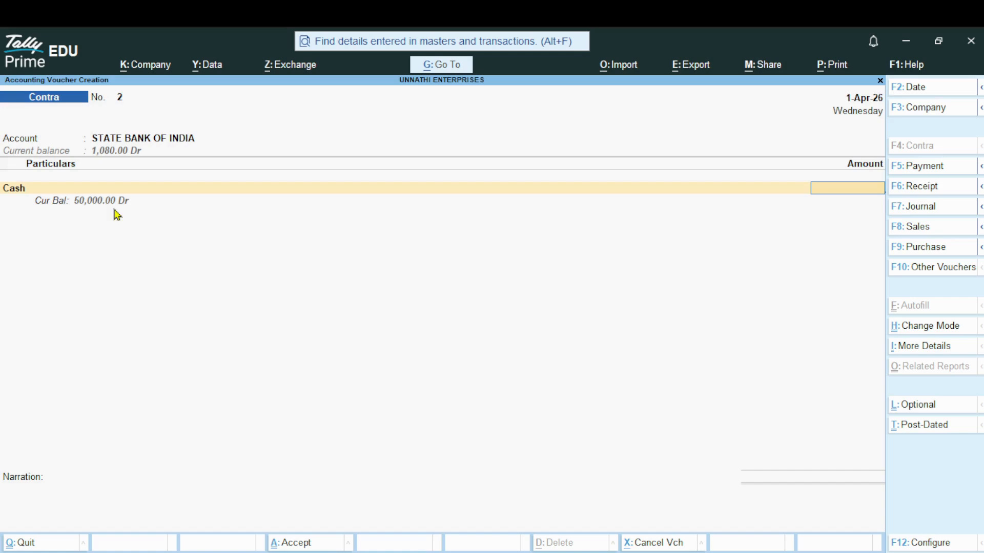
{"action": "type", "text": "30,000"}
{"action": "key", "text": "Return"}
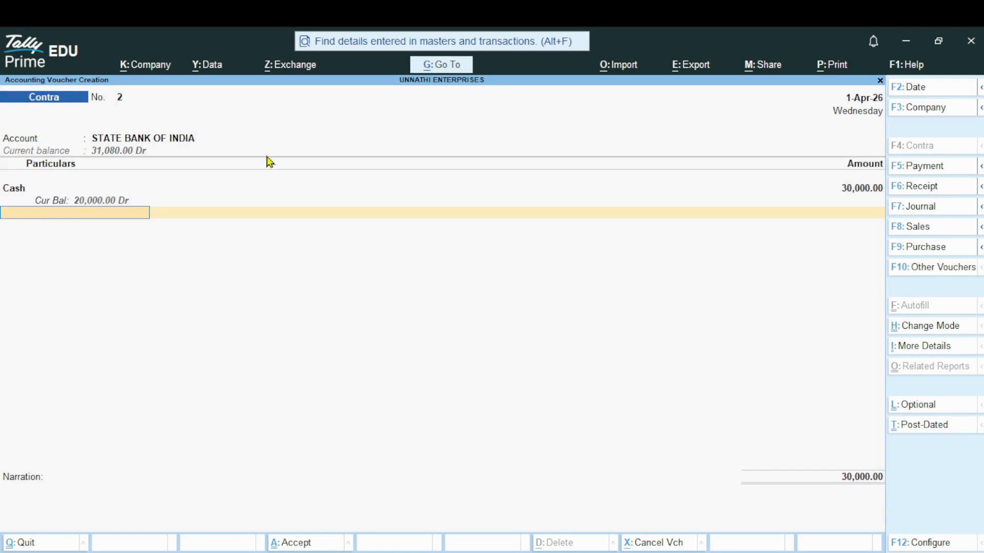
Finish the voucher lines and accept the State Bank of India allocation as a Cash transaction with the denominations left blank
{"action": "key", "text": "Return"}
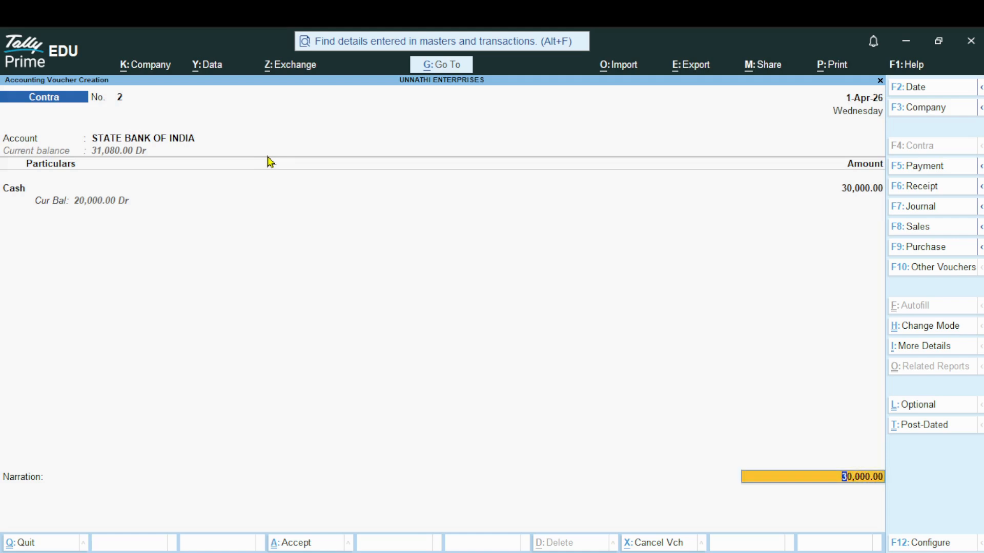
{"action": "key", "text": "Return"}
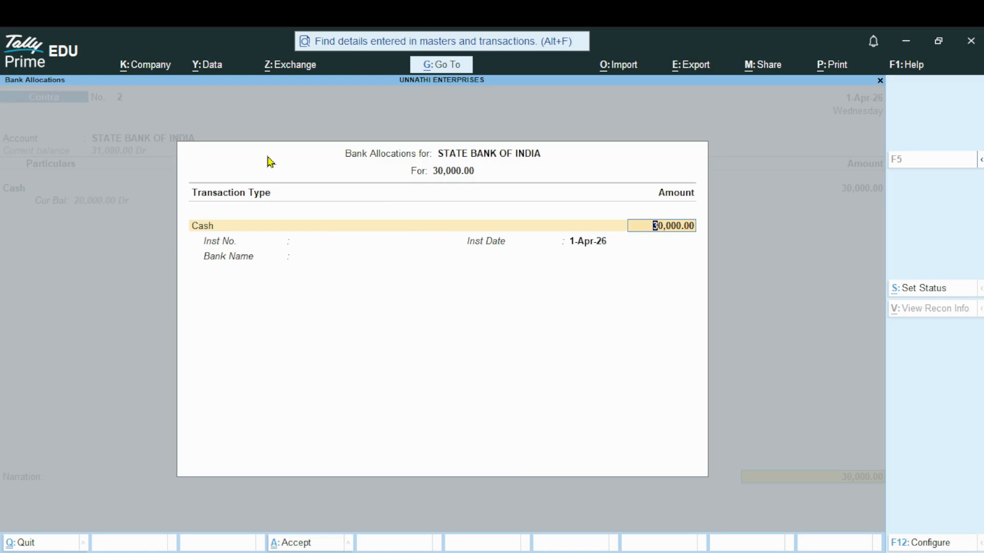
{"action": "key", "text": "Return"}
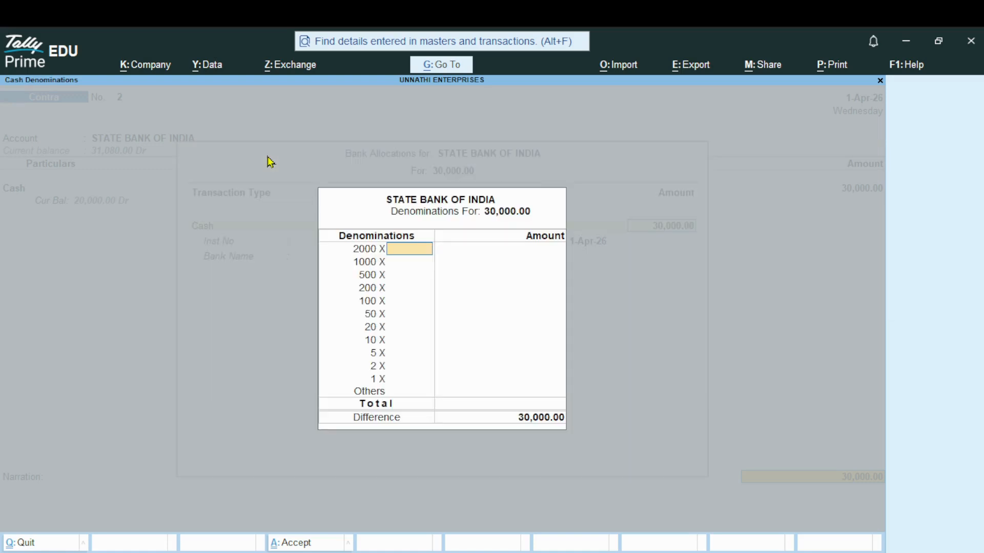
{"action": "key", "text": "Return"}
{"action": "key", "text": "Return"}
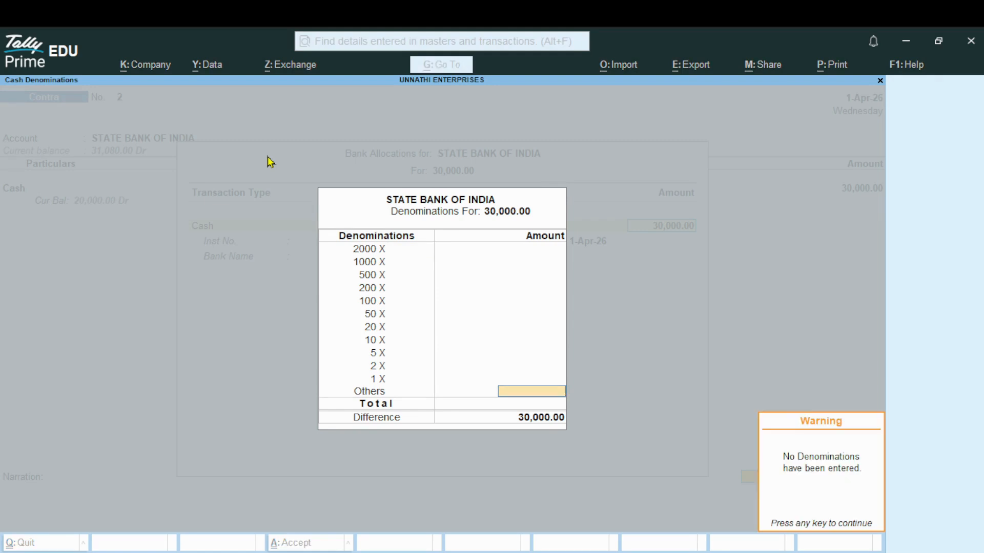
{"action": "key", "text": "Return"}
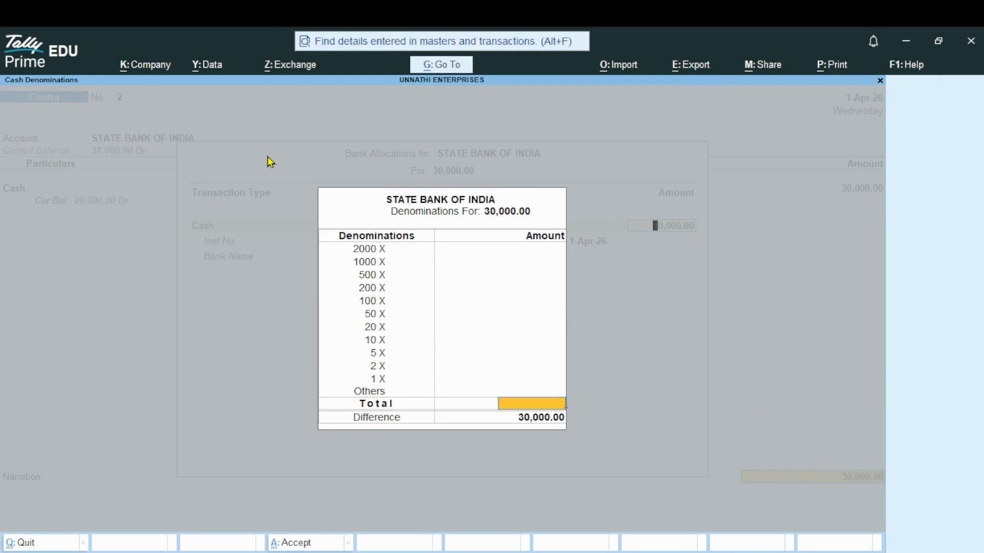
{"action": "key", "text": "Return"}
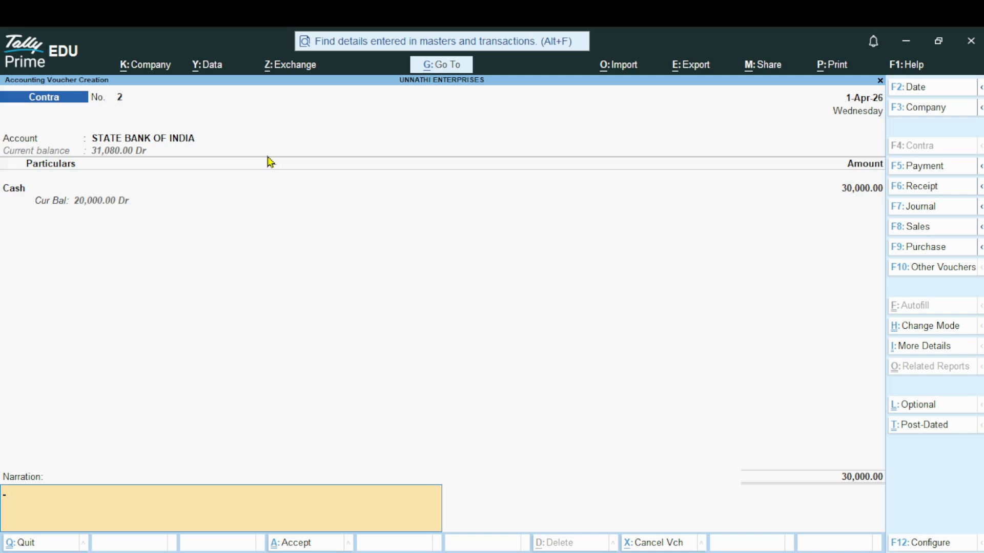
Enter the narration "CASH DEPOSITED TO SBI" and save the contra voucher
{"action": "type", "text": "CASH DEPOSITED TO"}
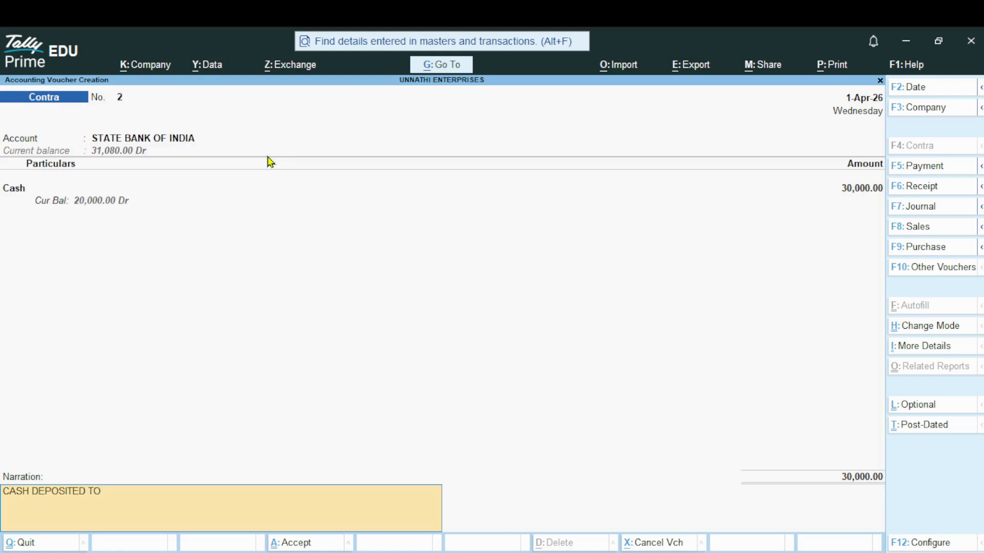
{"action": "type", "text": " B"}
{"action": "key", "text": "BackSpace"}
{"action": "type", "text": "SBI"}
{"action": "key", "text": "Return"}
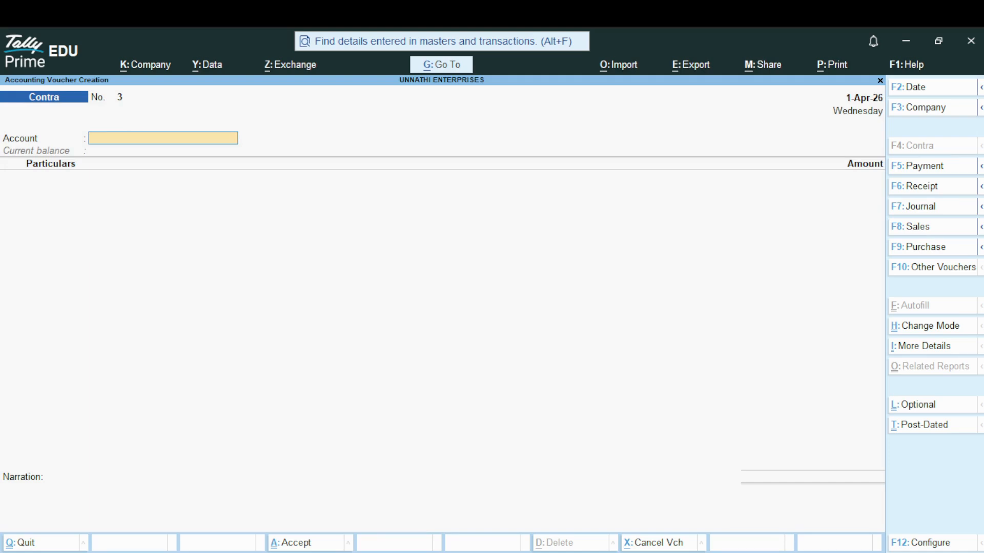
{"action": "key", "text": "alt+Tab"}
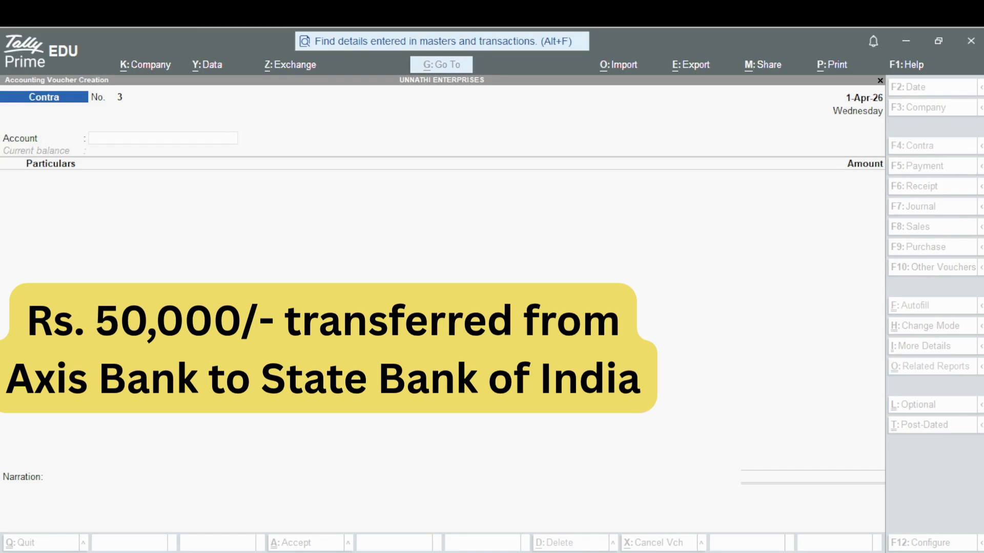
{"action": "key", "text": "alt+Tab"}
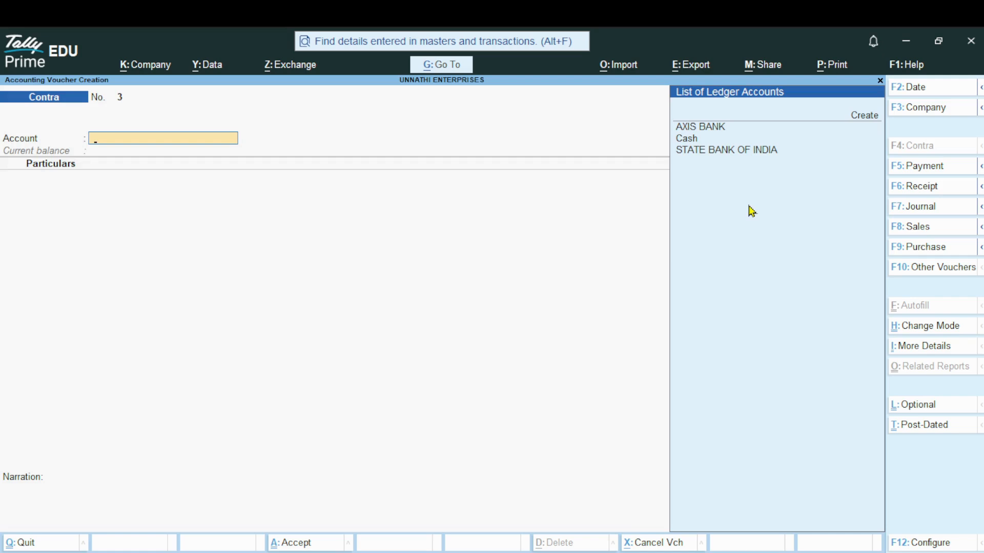
Set STATE BANK OF INDIA as the new contra voucher's account and add an AXIS BANK line of 50,000
{"action": "left_click", "coordinate": [758, 154]}
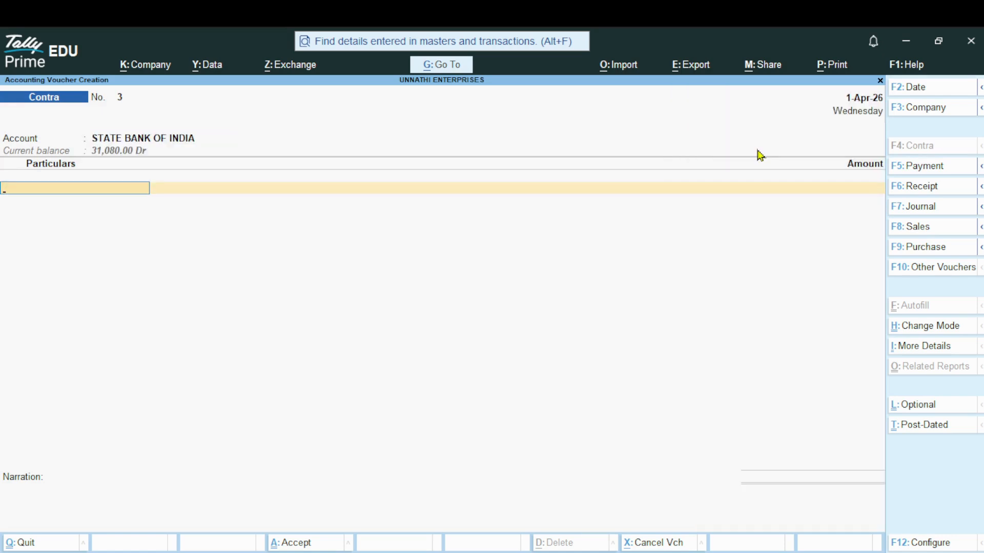
{"action": "key", "text": "space"}
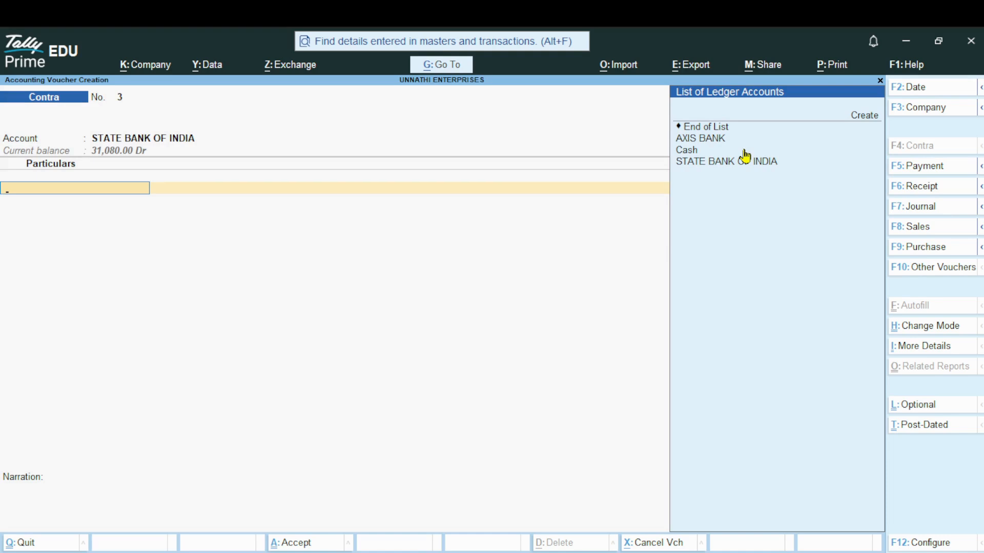
{"action": "left_click", "coordinate": [719, 139]}
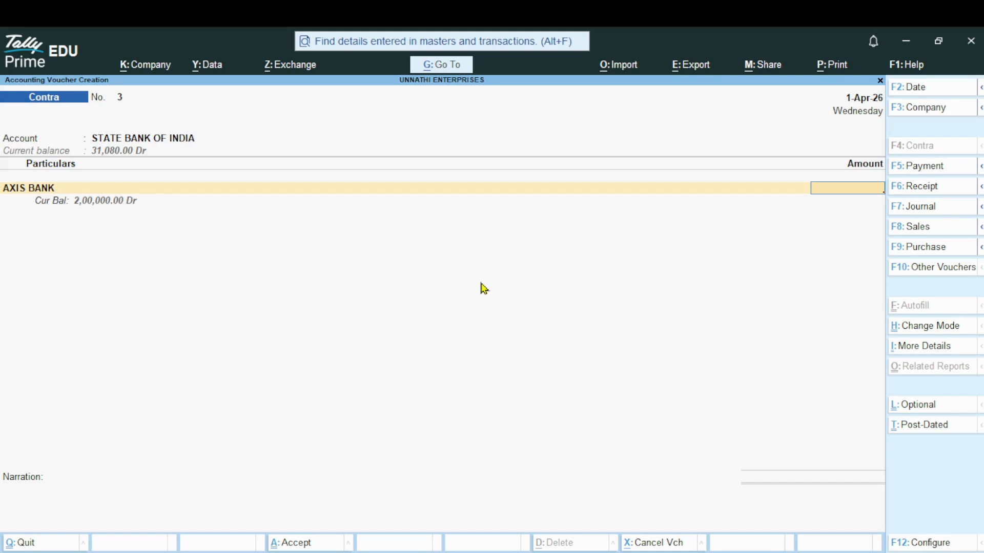
{"action": "type", "text": "50000"}
{"action": "key", "text": "Return"}
{"action": "key", "text": "Return"}
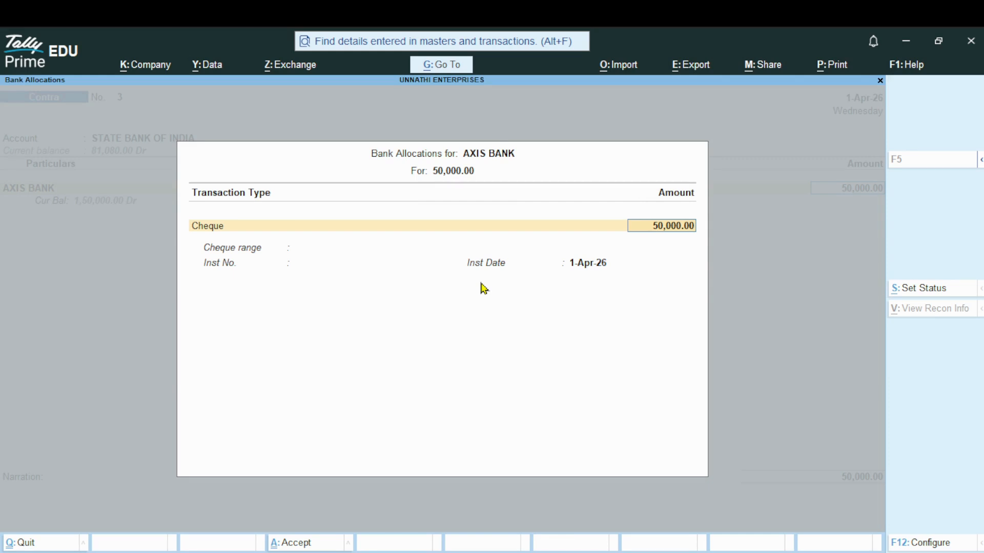
Accept the Axis Bank allocation as a Cheque transaction and save the contra voucher with an empty narration
{"action": "key", "text": "ctrl+a"}
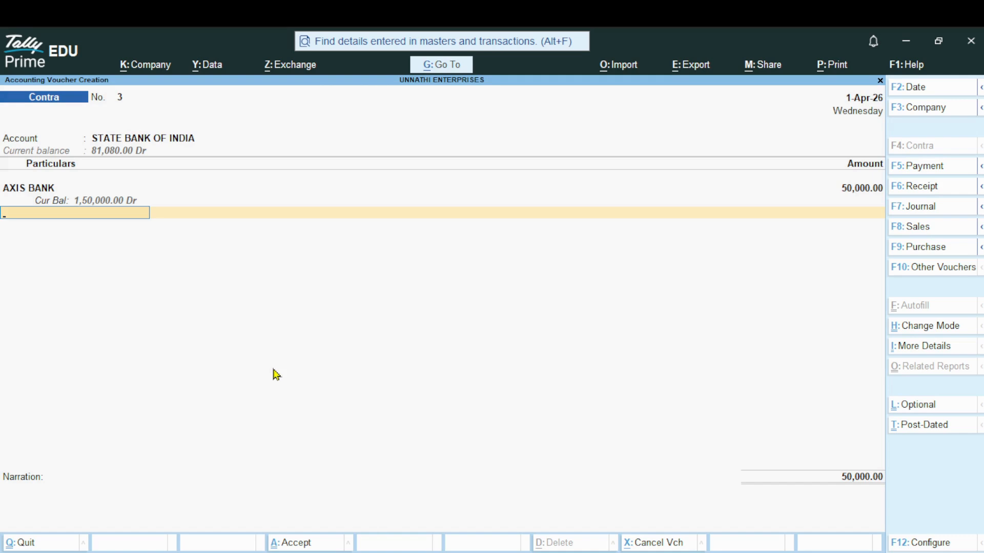
{"action": "key", "text": "Return"}
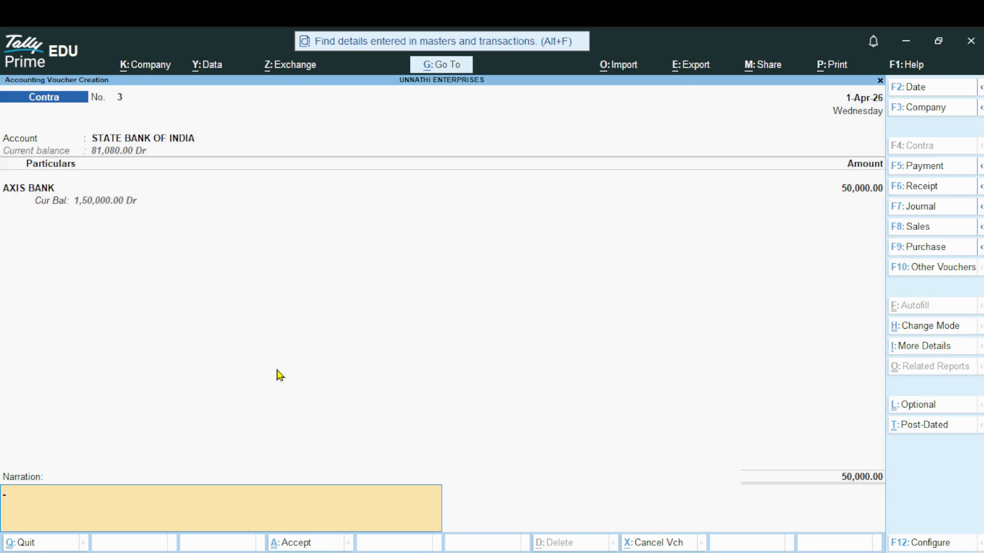
{"action": "key", "text": "Return"}
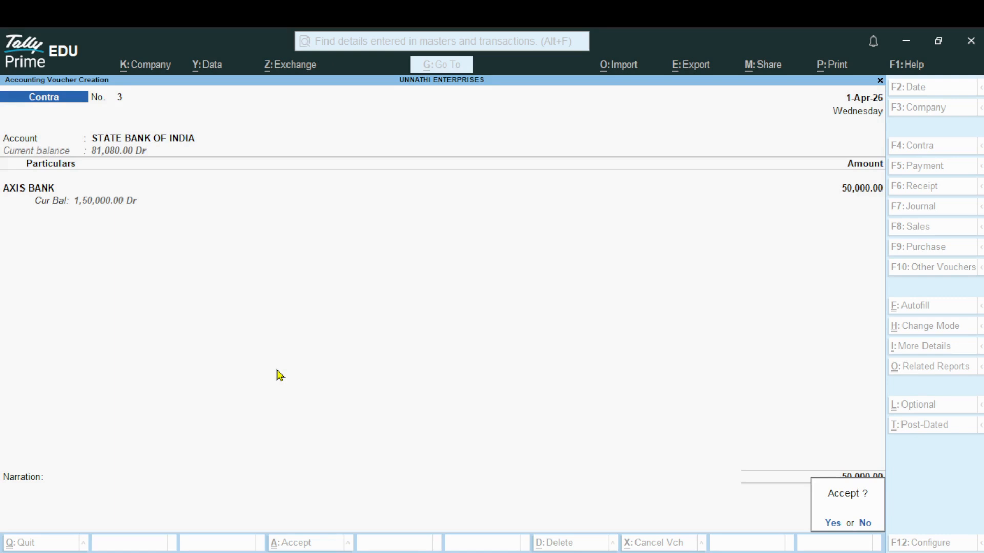
{"action": "key", "text": "Return"}
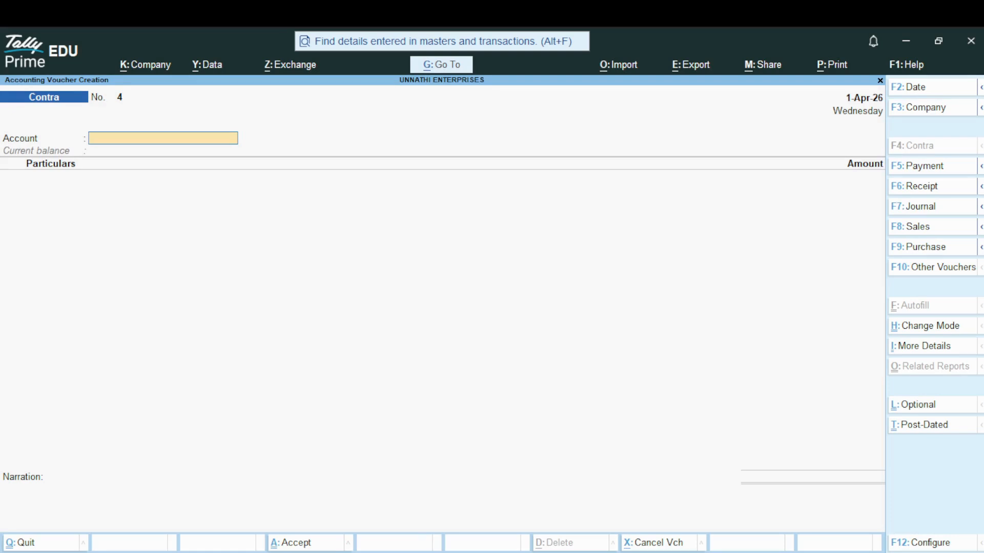
Leave voucher entry and open Display More Reports from the Gateway of Tally
{"action": "key", "text": "Escape"}
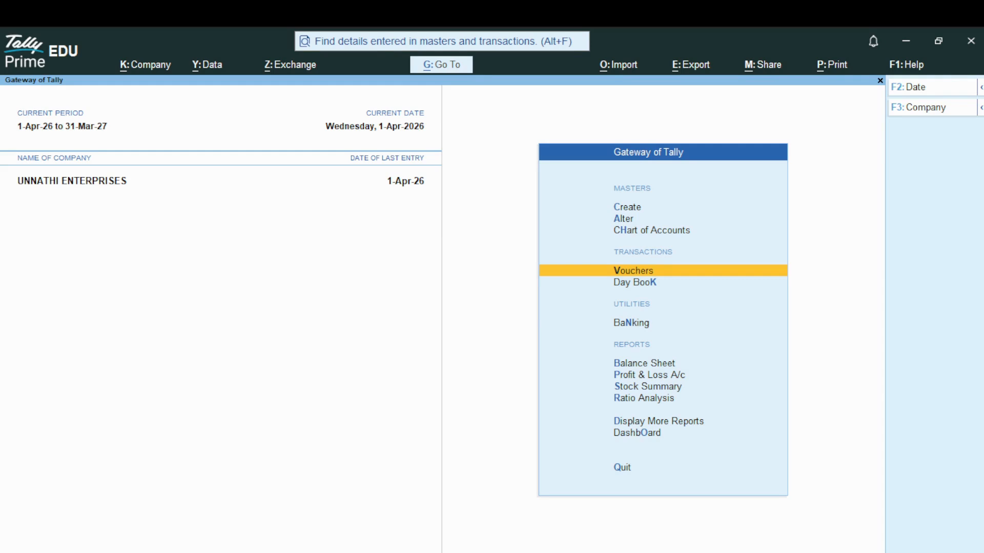
{"action": "key", "text": "Down"}
{"action": "key", "text": "Down"}
{"action": "key", "text": "Down"}
{"action": "key", "text": "Down"}
{"action": "key", "text": "Down"}
{"action": "key", "text": "Down"}
{"action": "key", "text": "Down"}
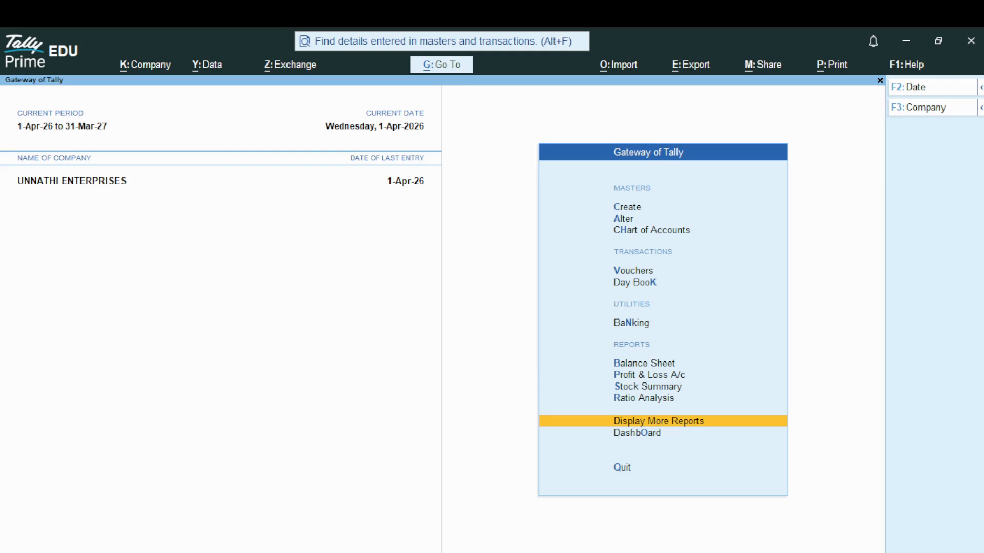
{"action": "key", "text": "Return"}
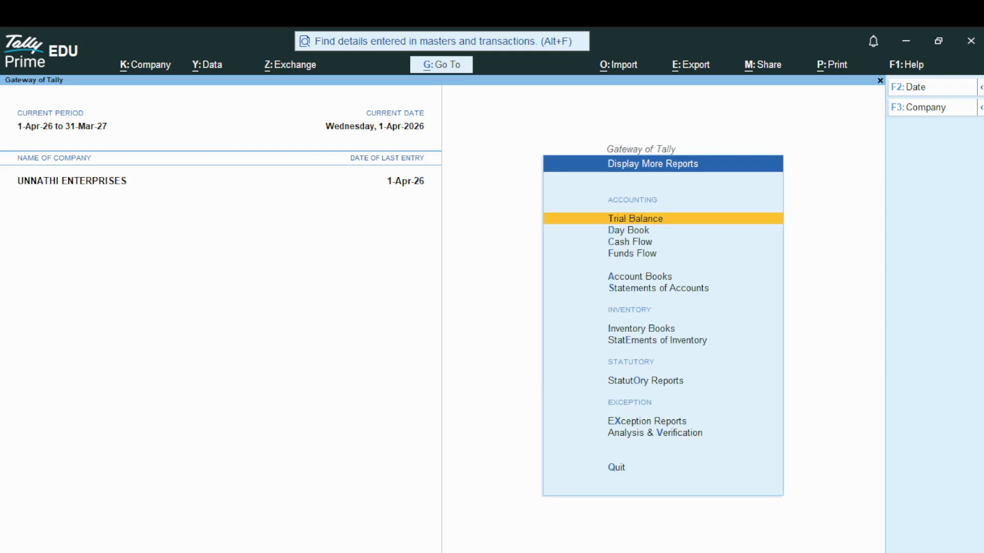
Open the Ledger report under Account Books
{"action": "key", "text": "Down"}
{"action": "key", "text": "Down"}
{"action": "key", "text": "Down"}
{"action": "key", "text": "Down"}
{"action": "key", "text": "Down"}
{"action": "key", "text": "Down"}
{"action": "key", "text": "Down"}
{"action": "key", "text": "Down"}
{"action": "key", "text": "Down"}
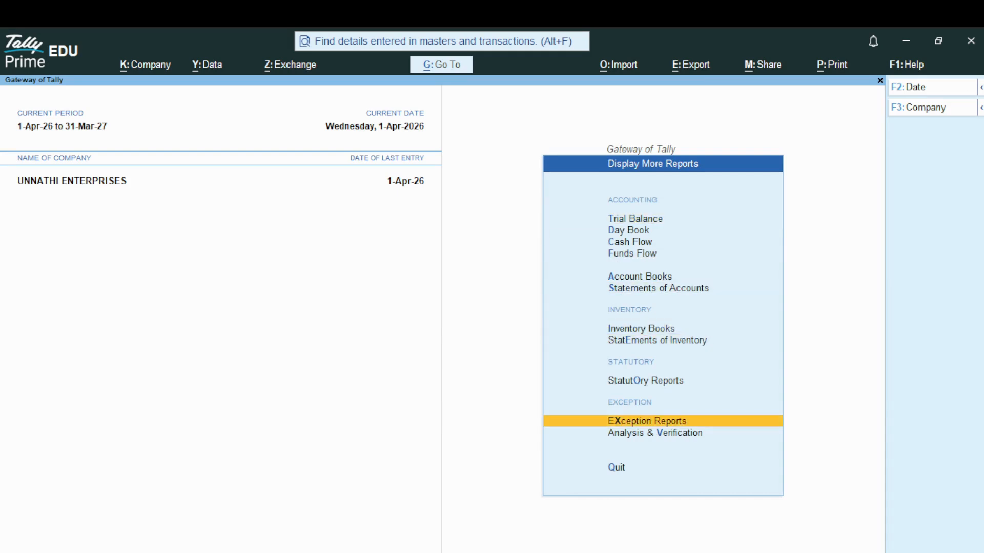
{"action": "key", "text": "Up"}
{"action": "key", "text": "Up"}
{"action": "key", "text": "Up"}
{"action": "key", "text": "Up"}
{"action": "key", "text": "Up"}
{"action": "key", "text": "Return"}
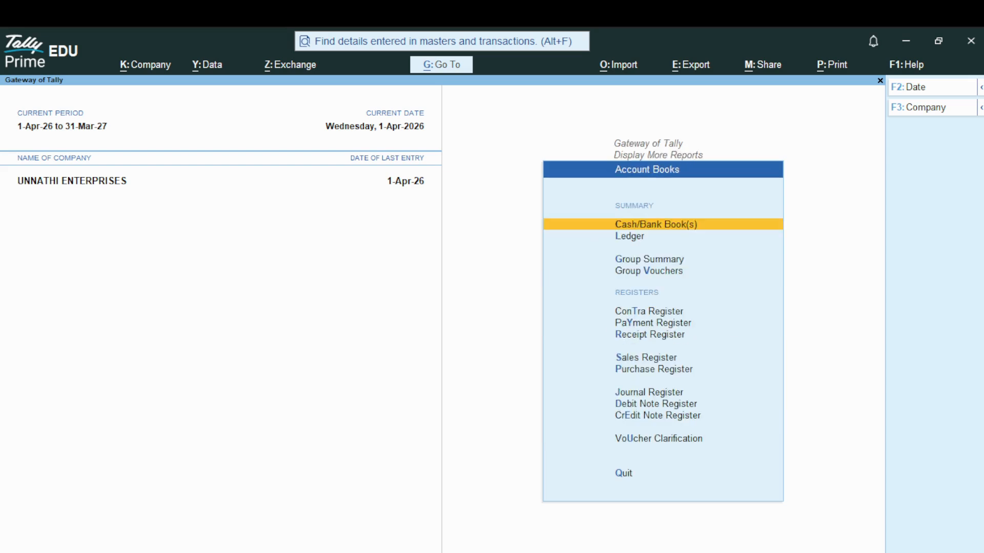
{"action": "key", "text": "Down"}
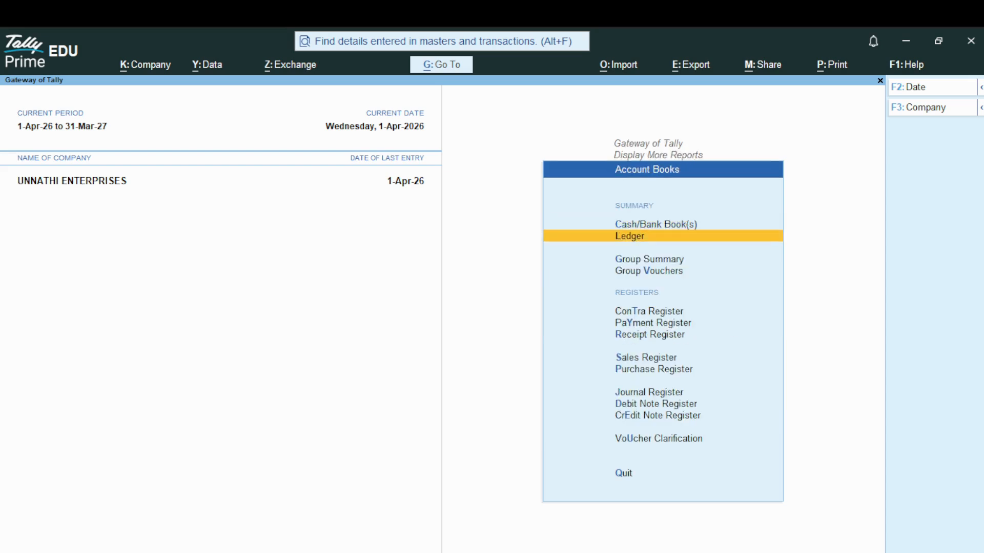
{"action": "key", "text": "Return"}
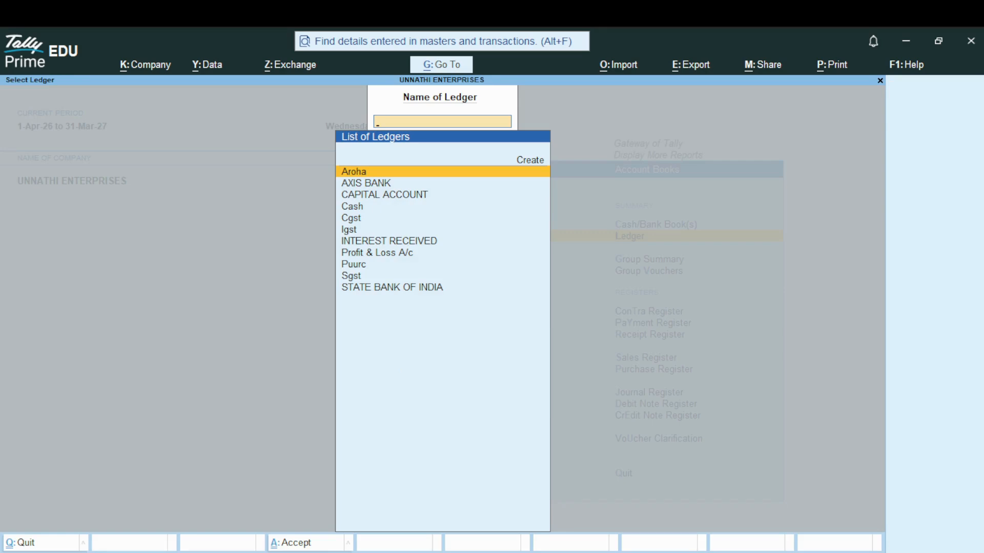
Display the Cash ledger's vouchers and highlight the State Bank of India contra entry
{"action": "key", "text": "Down"}
{"action": "key", "text": "Down"}
{"action": "key", "text": "Down"}
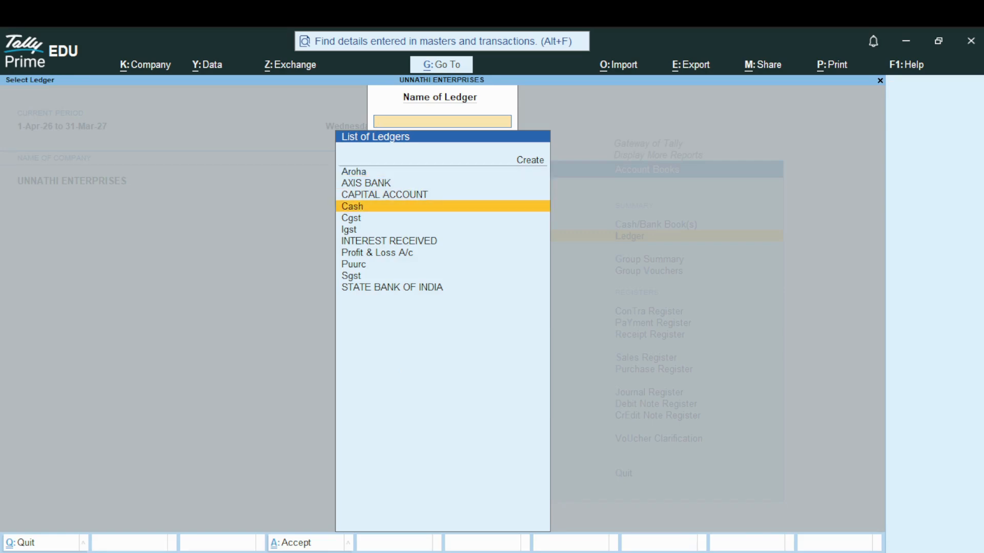
{"action": "key", "text": "Return"}
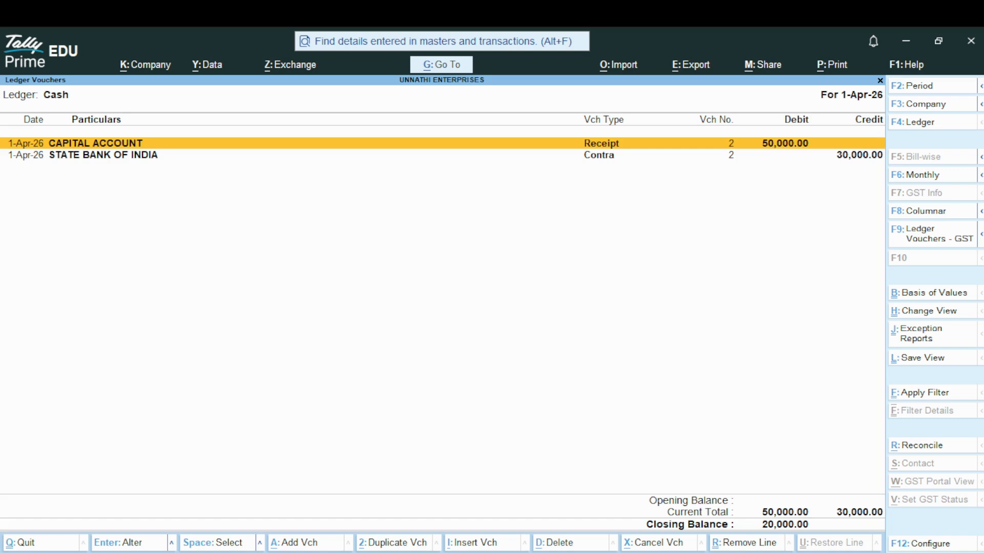
{"action": "key", "text": "Down"}
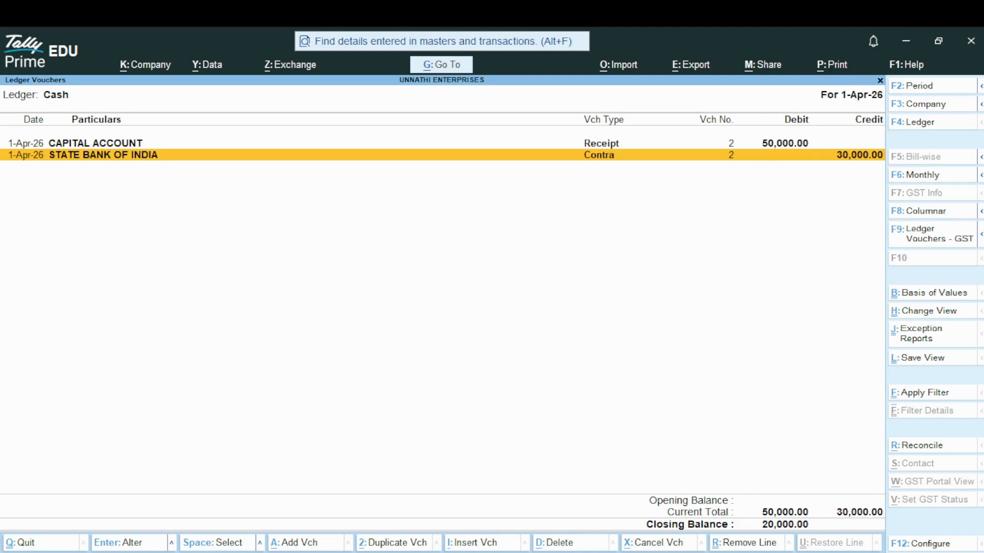
Configure the Cash ledger voucher report to show narrations
{"action": "key", "text": "F12"}
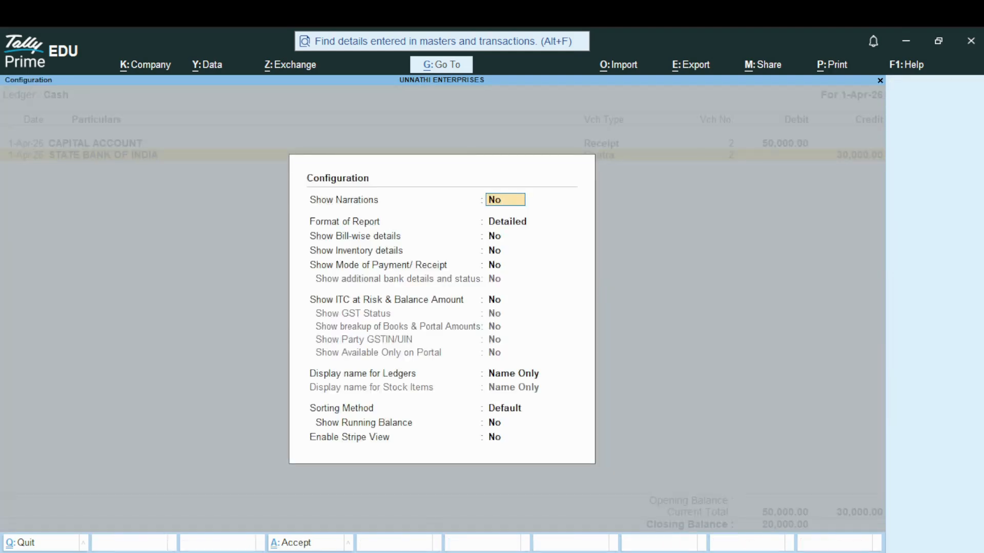
{"action": "type", "text": "Y"}
{"action": "key", "text": "ctrl+a"}
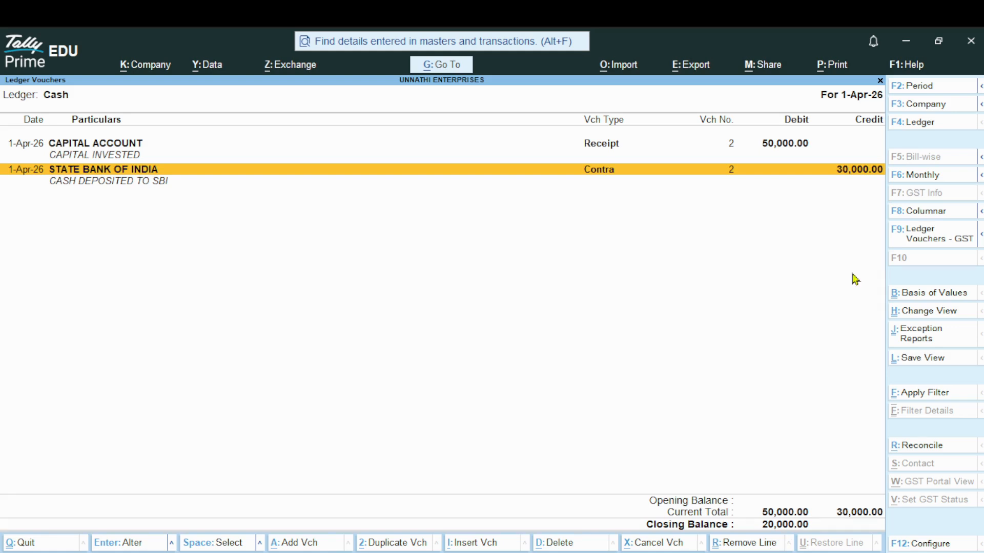
Switch the ledger report to AXIS BANK and highlight its State Bank of India contra entry
{"action": "left_click", "coordinate": [915, 127]}
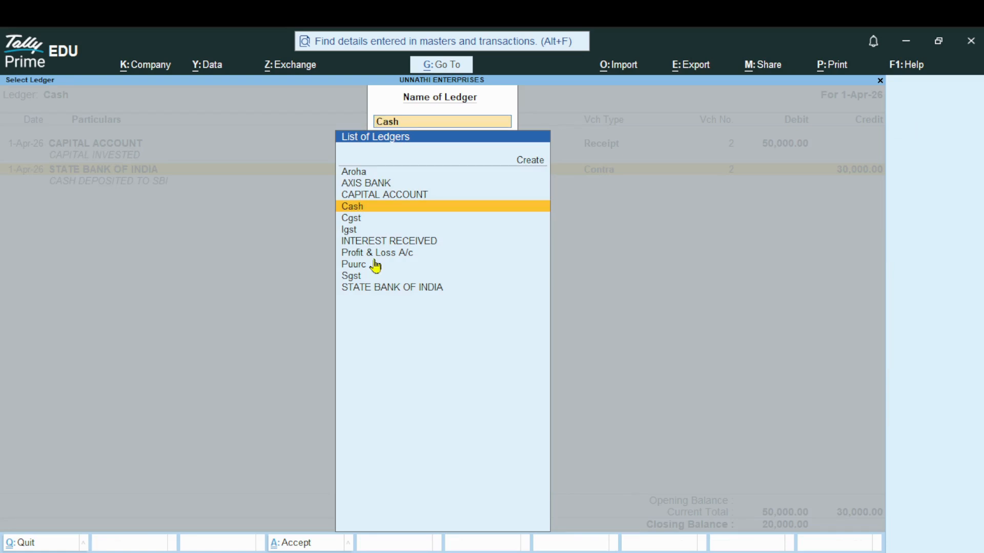
{"action": "left_click", "coordinate": [376, 184]}
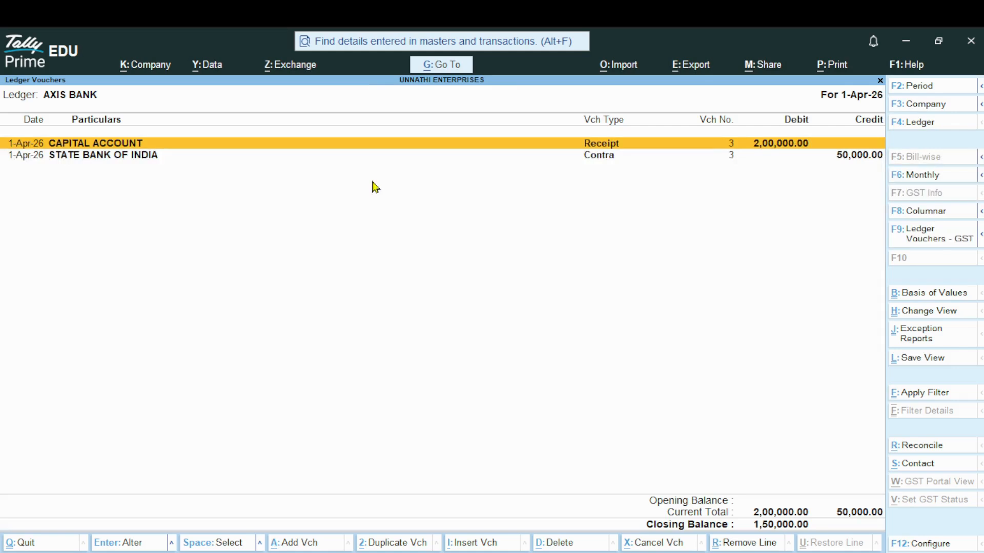
{"action": "left_click", "coordinate": [844, 159]}
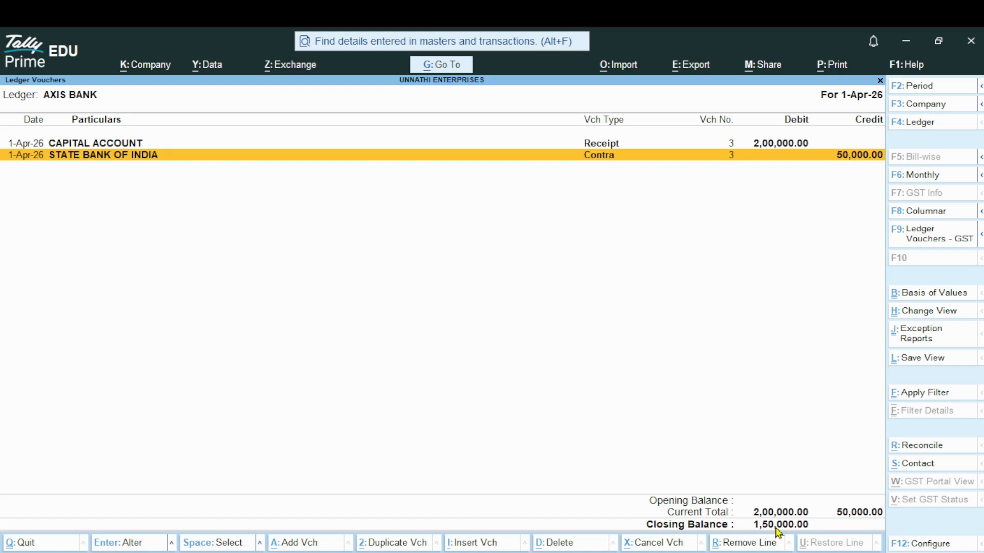
Leave the Axis Bank ledger report and open the Cash/Bank Book(s) summary under Account Books
{"action": "key", "text": "Escape"}
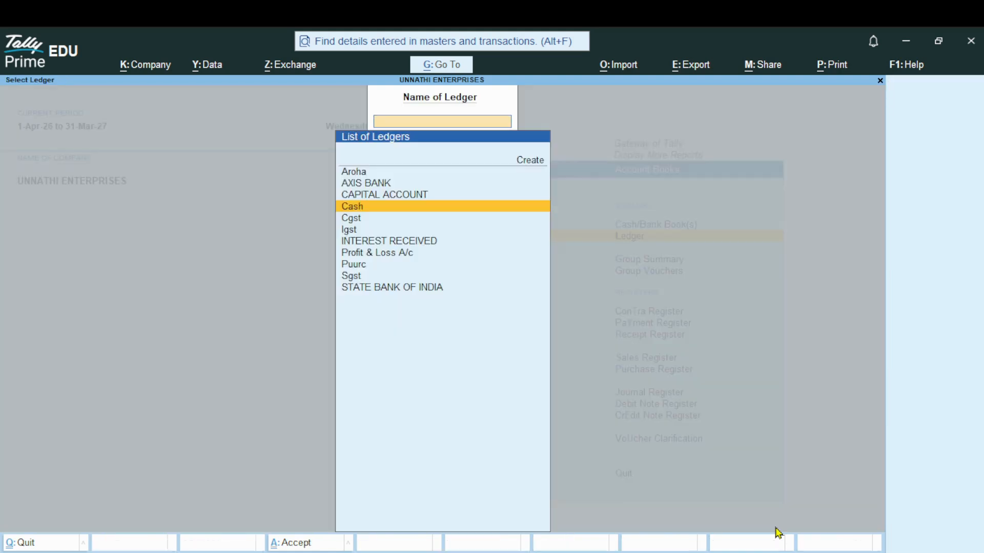
{"action": "key", "text": "Escape"}
{"action": "key", "text": "Up"}
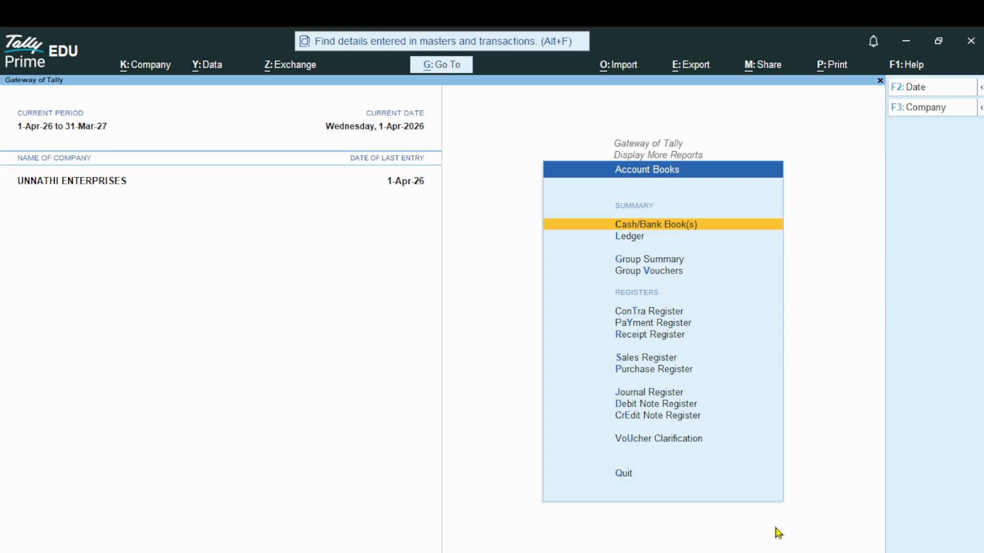
{"action": "key", "text": "Return"}
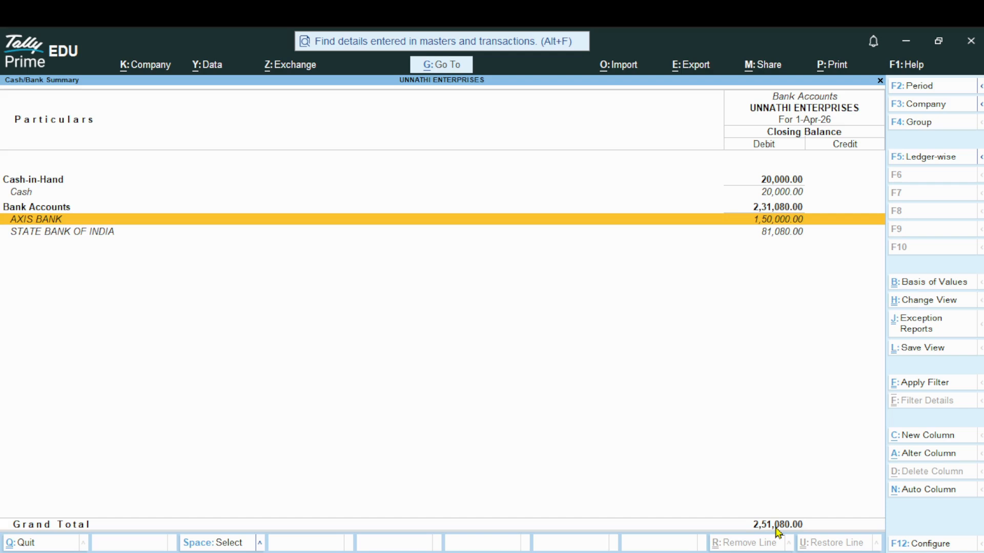
Drill down from AXIS BANK in the Cash/Bank summary to its vouchers for April
{"action": "key", "text": "Up"}
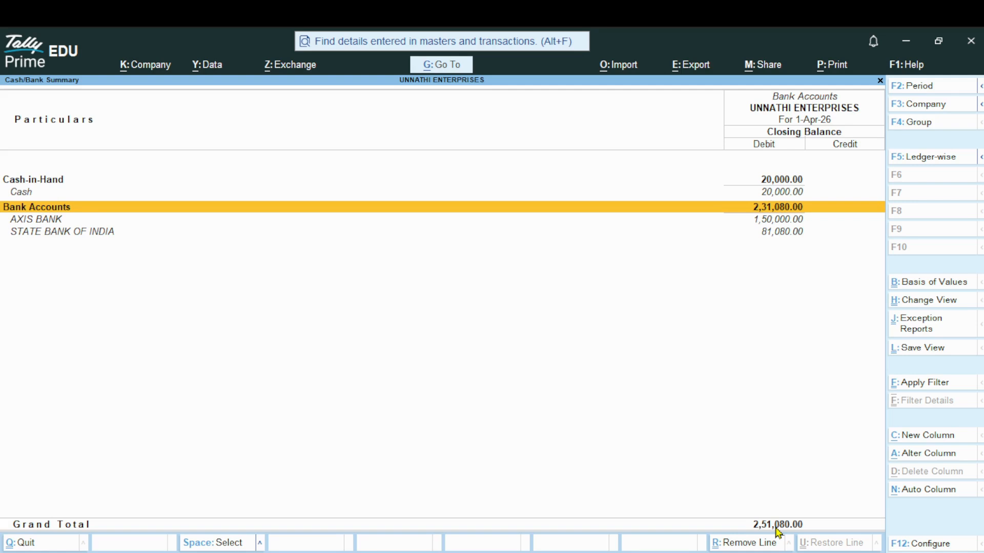
{"action": "key", "text": "Down"}
{"action": "key", "text": "Return"}
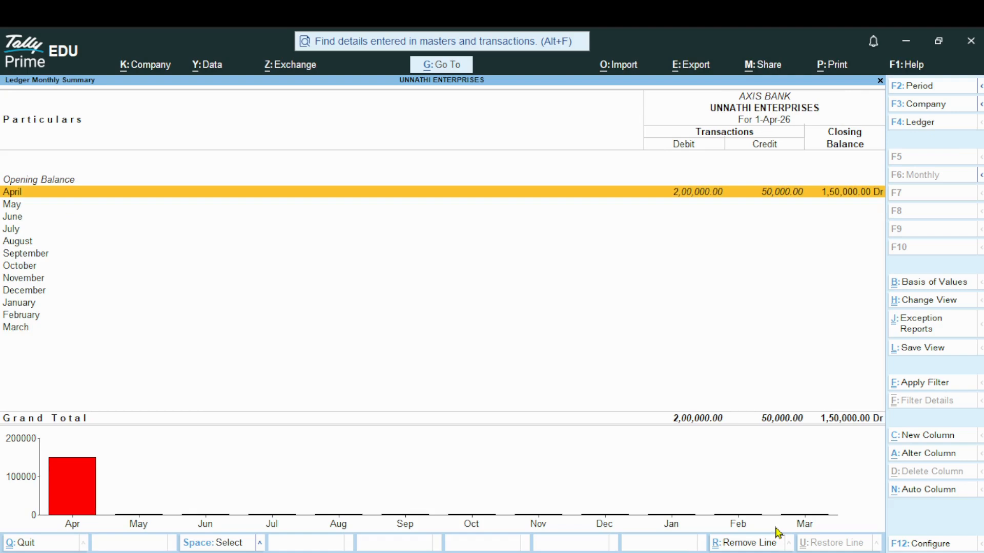
{"action": "key", "text": "Return"}
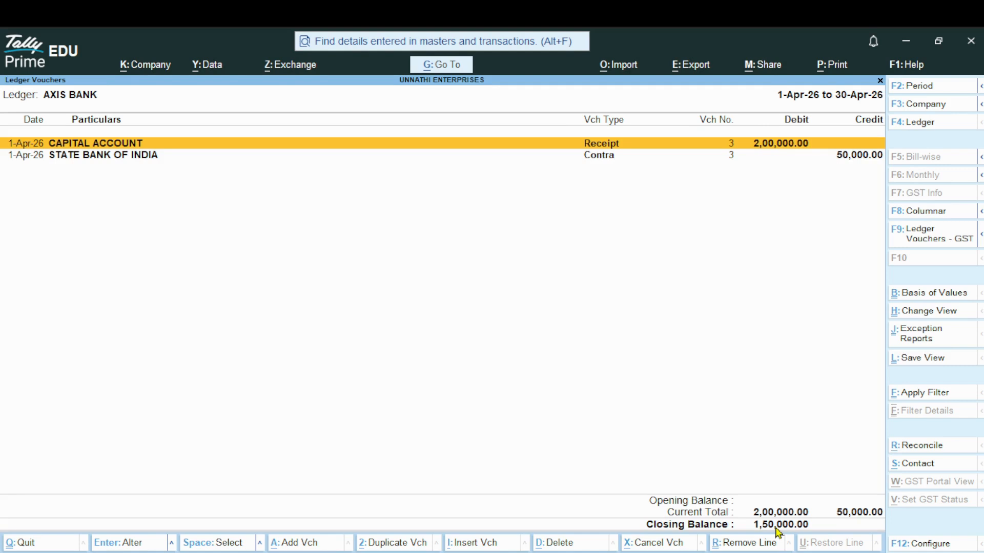
Close the Axis Bank and Cash/Bank reports and return to the Gateway of Tally
{"action": "key", "text": "Escape"}
{"action": "key", "text": "Escape"}
{"action": "key", "text": "Escape"}
{"action": "key", "text": "Escape"}
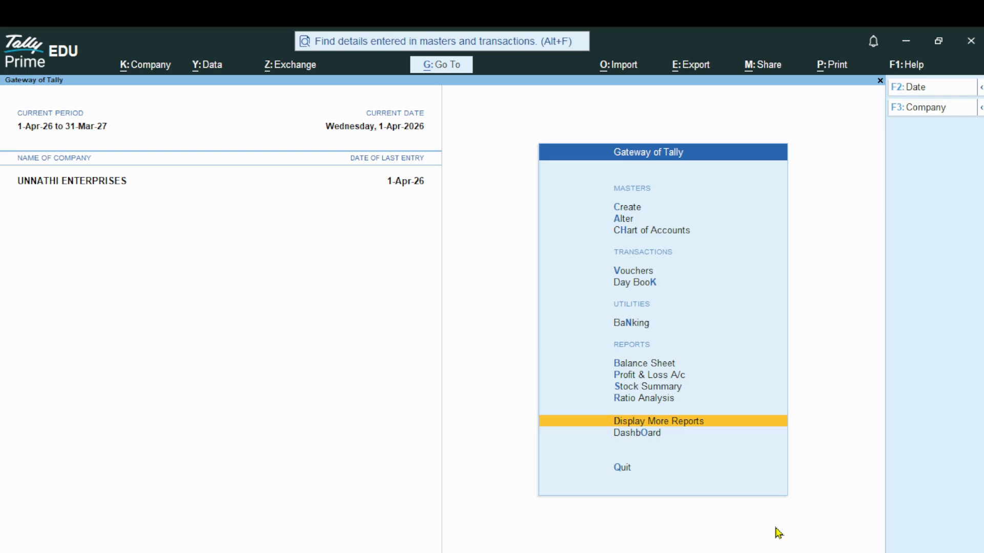
{"action": "left_click", "coordinate": [778, 552]}
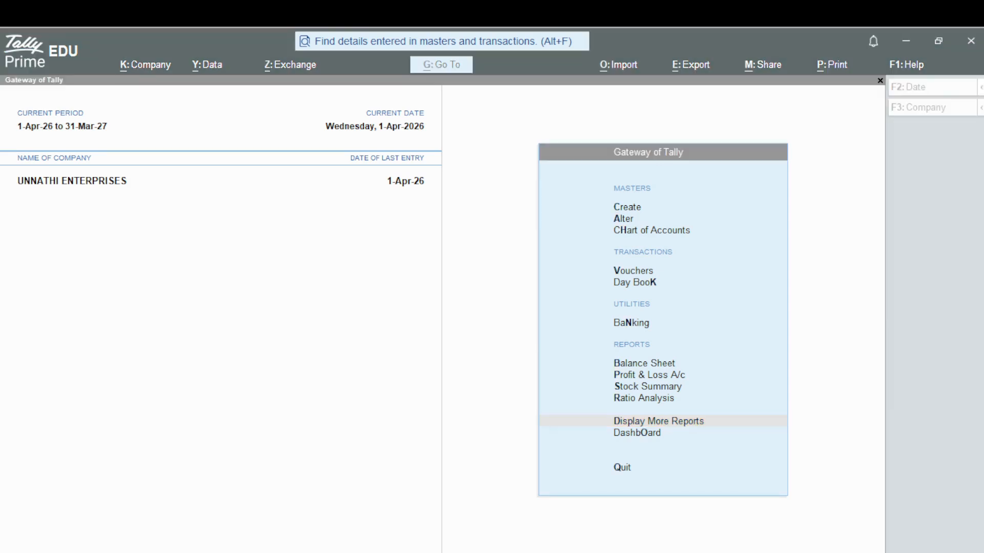
{"action": "key", "text": "alt+Tab"}
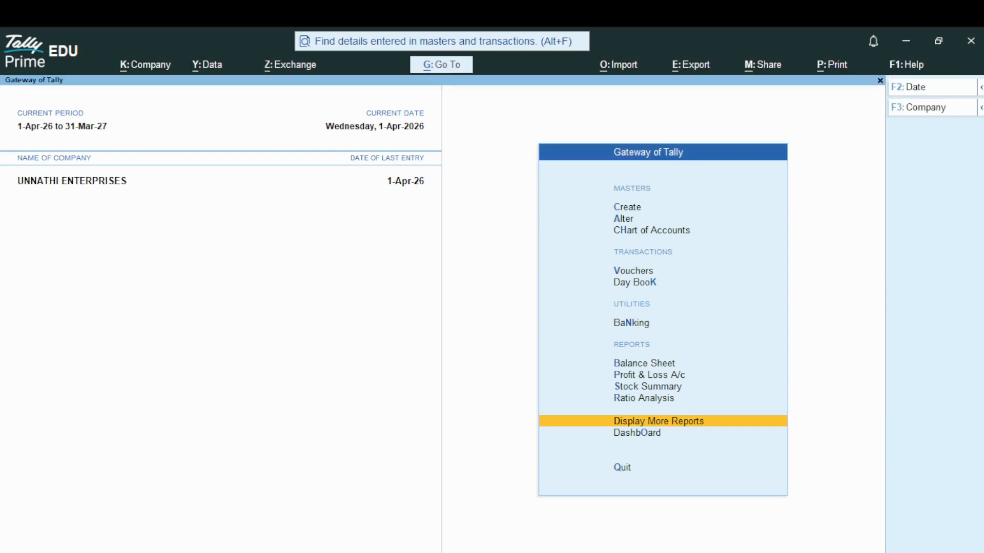